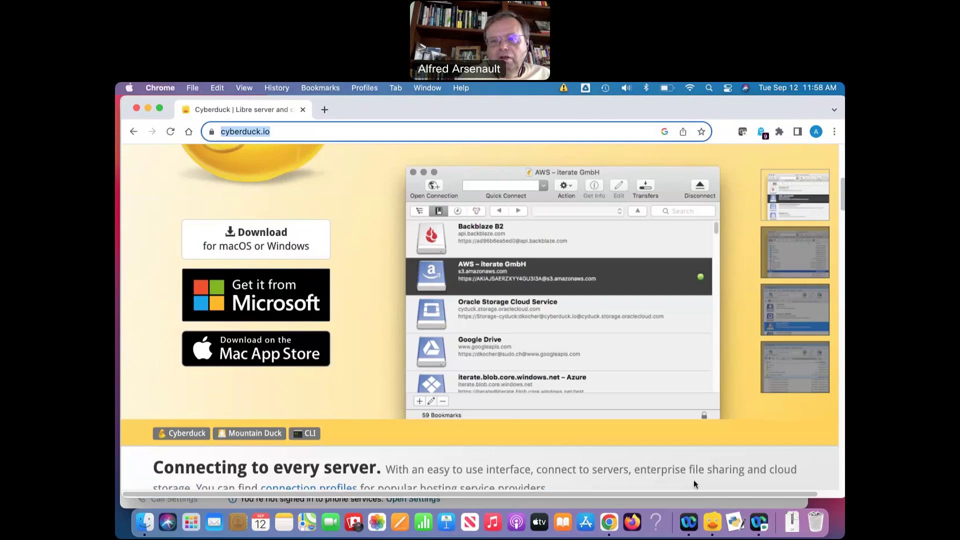
Launch Cyberduck from the Dock and shift its empty bookmarks window slightly left
left_click(711, 525)
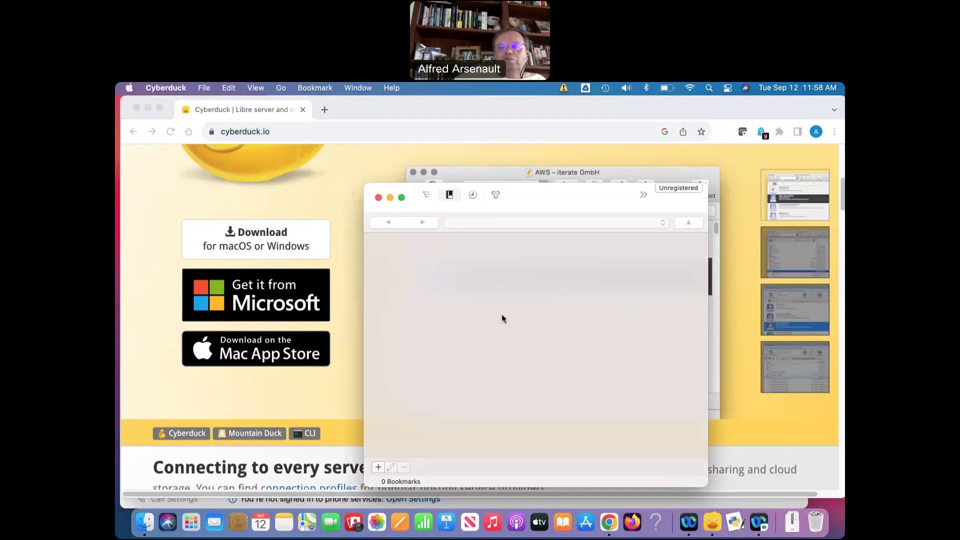
left_click_drag(540, 198, 472, 192)
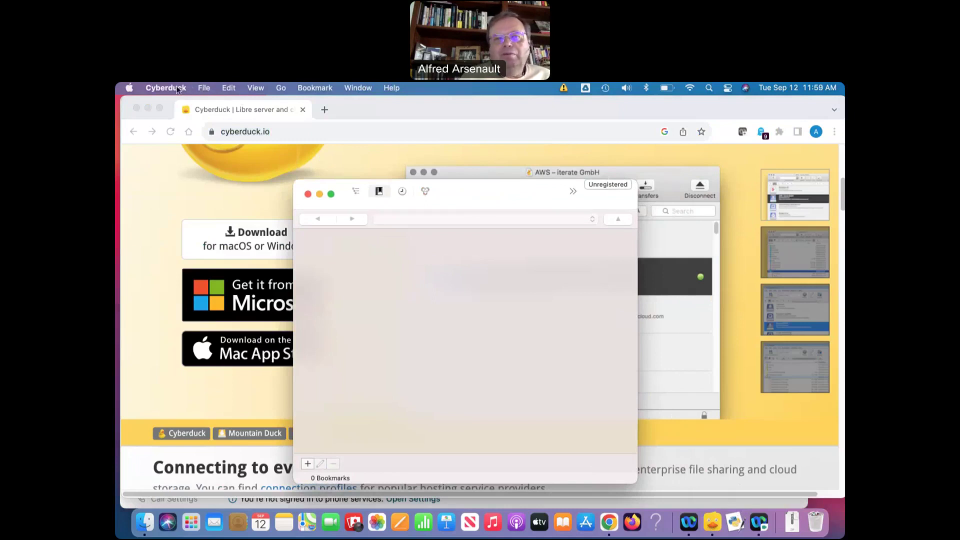
Open a new SFTP connection to gl.umbc.edu on port 22 and connect
left_click(204, 90)
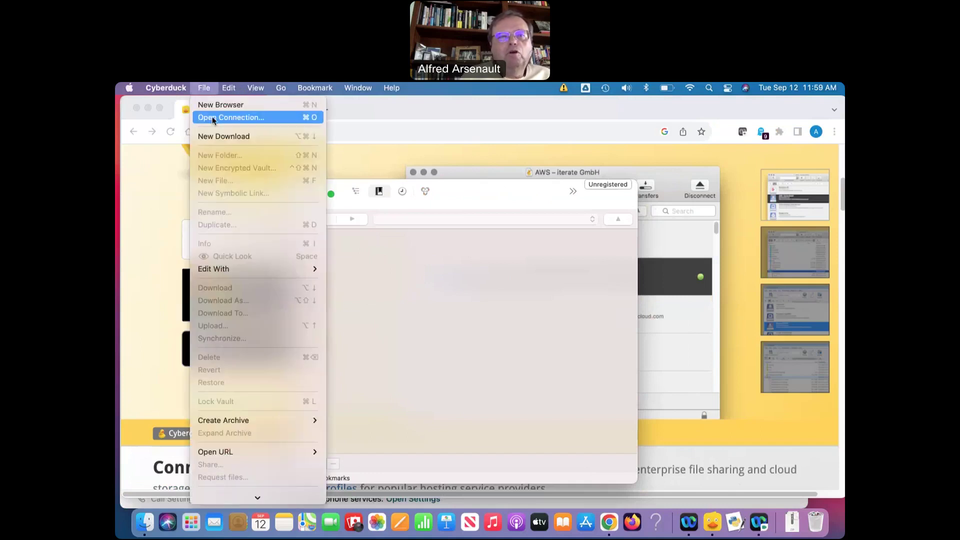
left_click(213, 118)
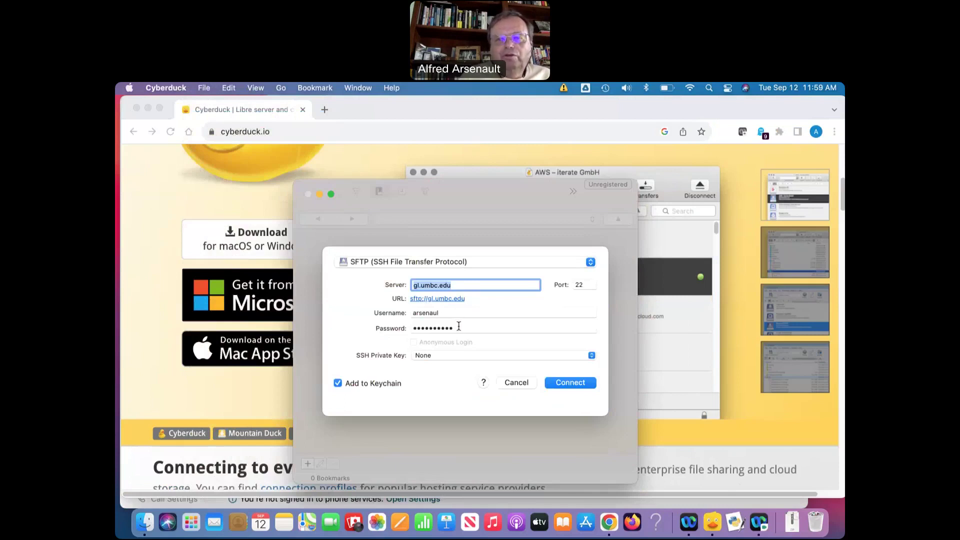
left_click(595, 264)
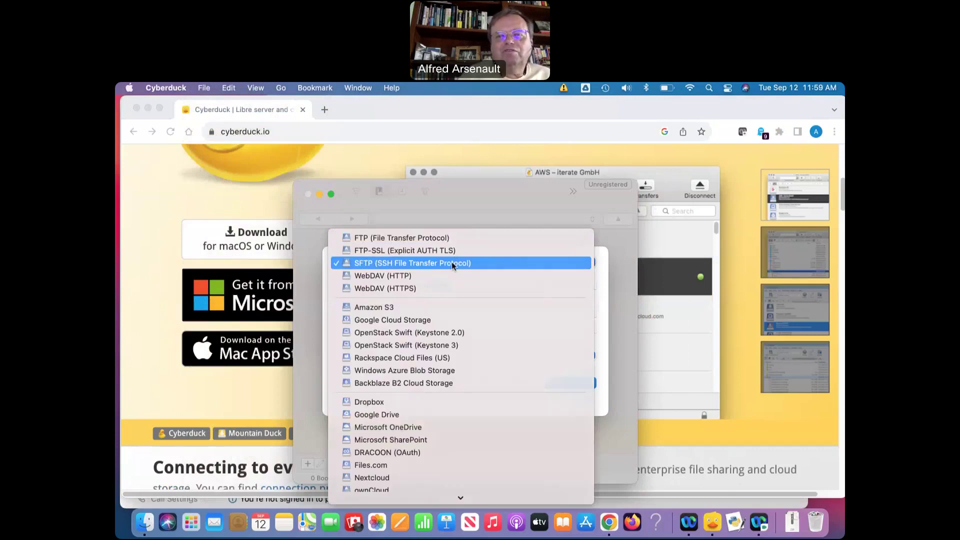
left_click(452, 263)
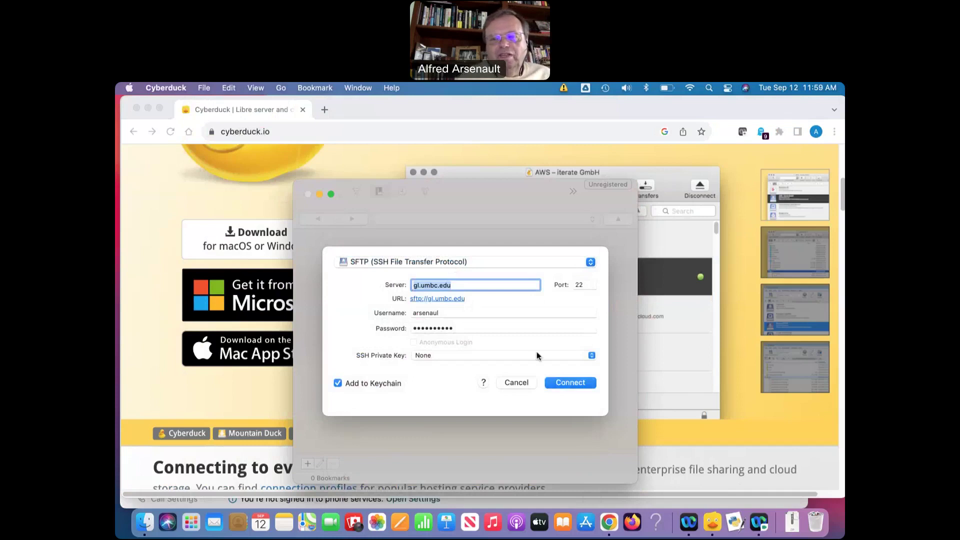
left_click(570, 382)
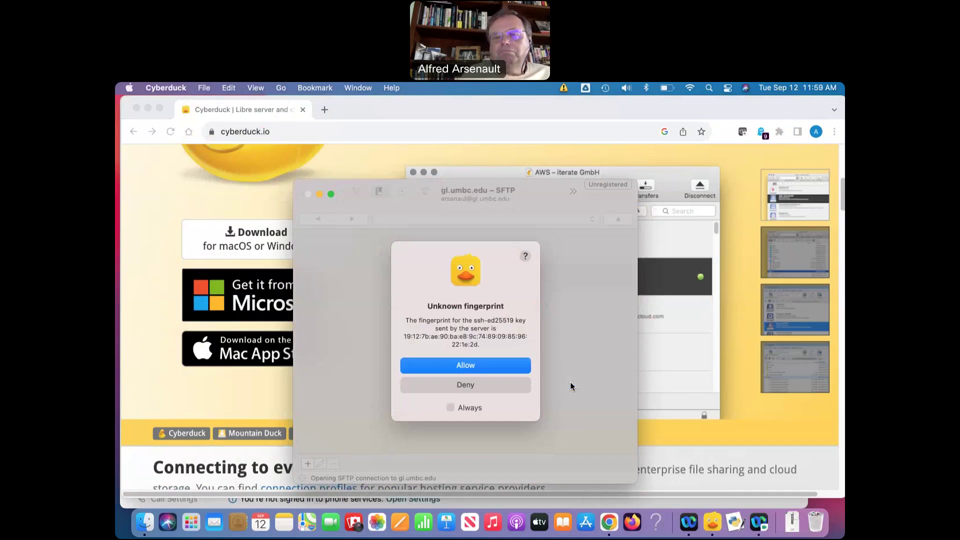
Trust the server's ssh-ed25519 fingerprint, pick Duo option 1, and submit the SMS passcode
left_click(480, 366)
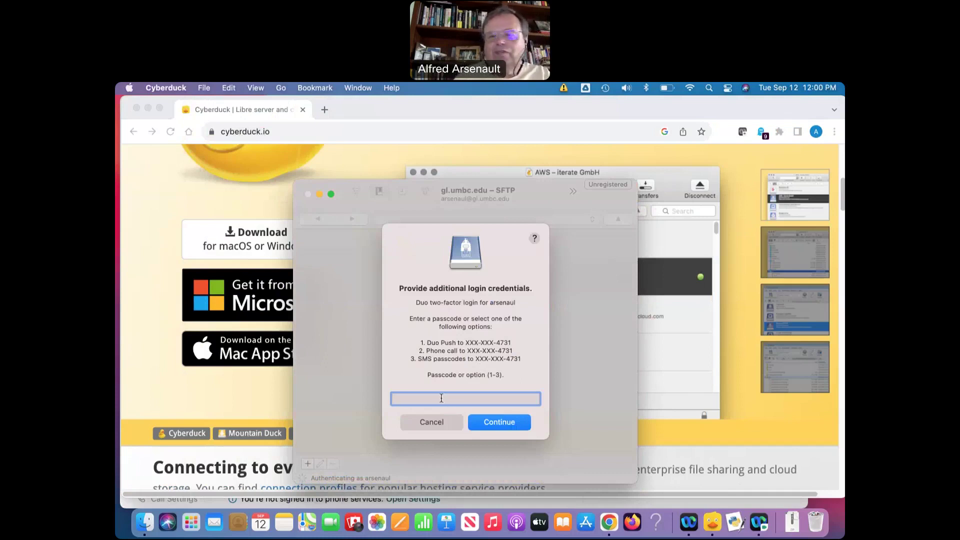
type("1")
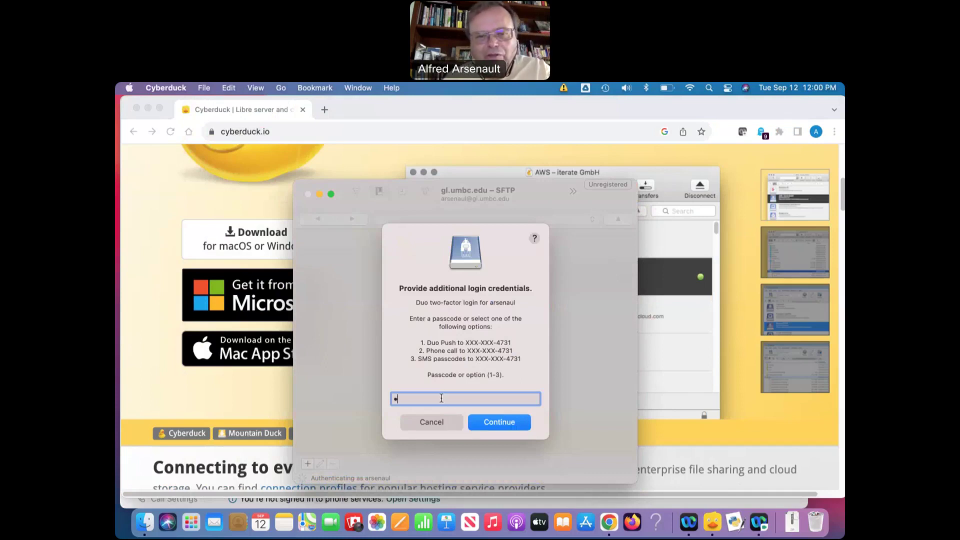
left_click(490, 423)
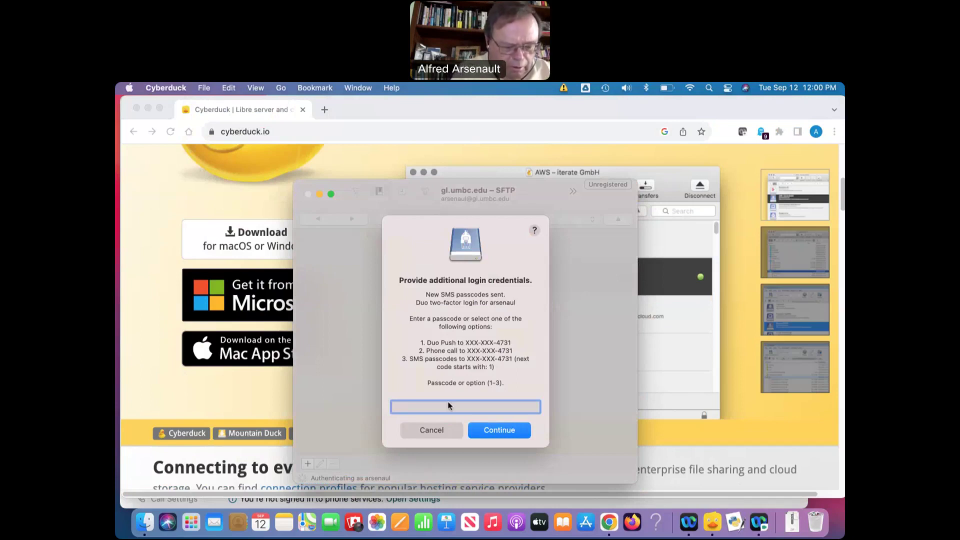
type("12345")
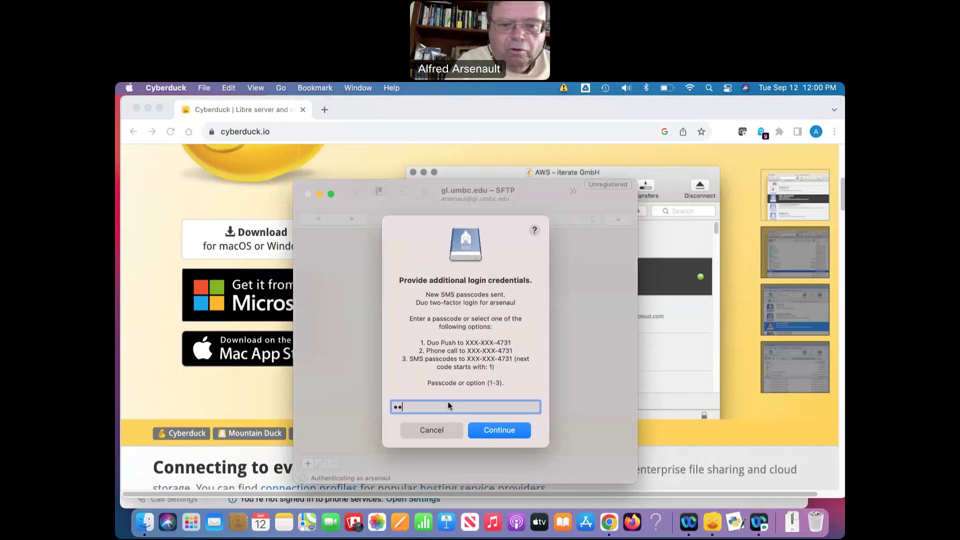
type("67")
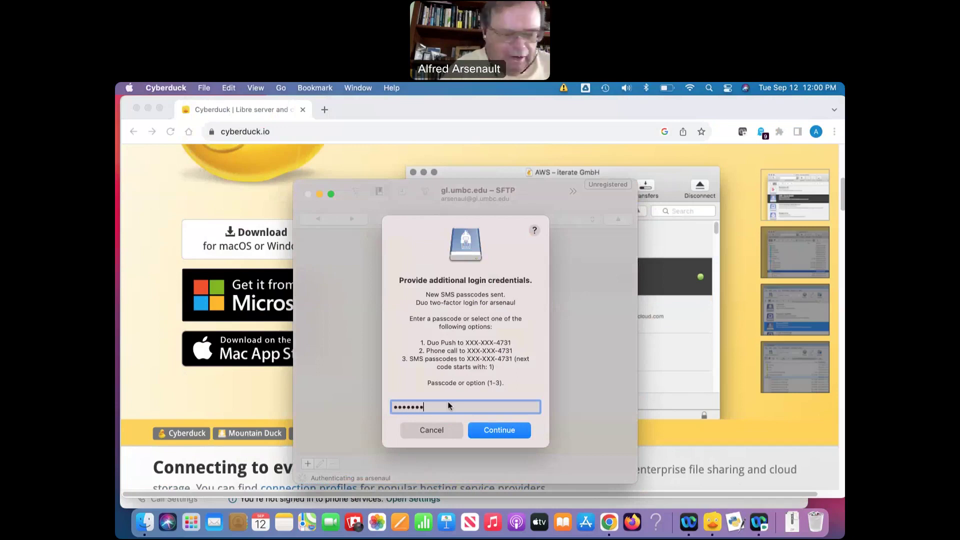
left_click(495, 430)
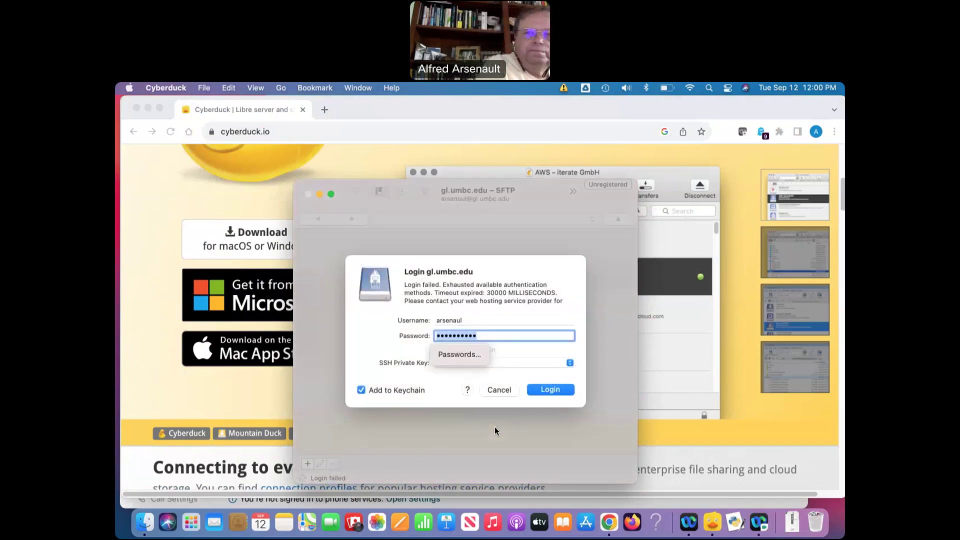
Retry the login, choosing Duo option 1 again and entering the SMS passcode
left_click(550, 390)
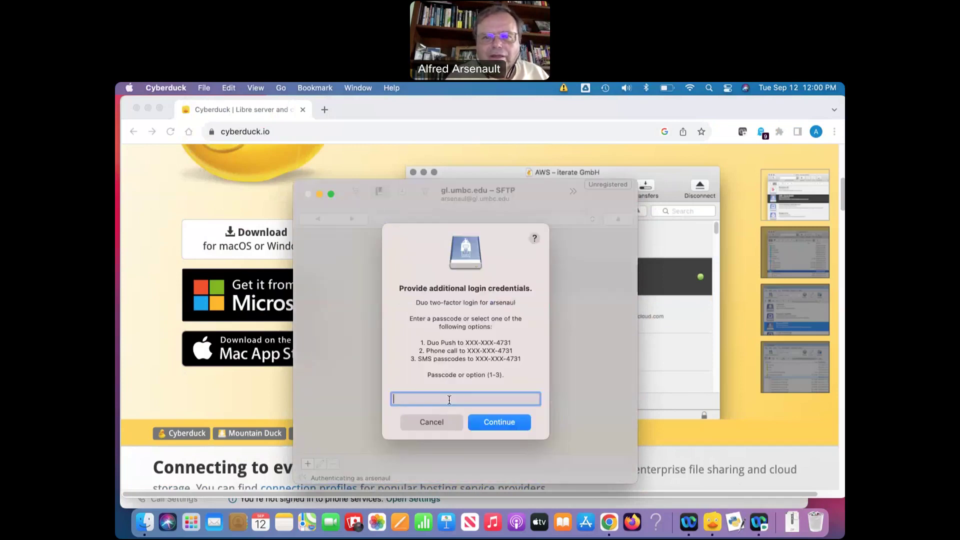
type("1")
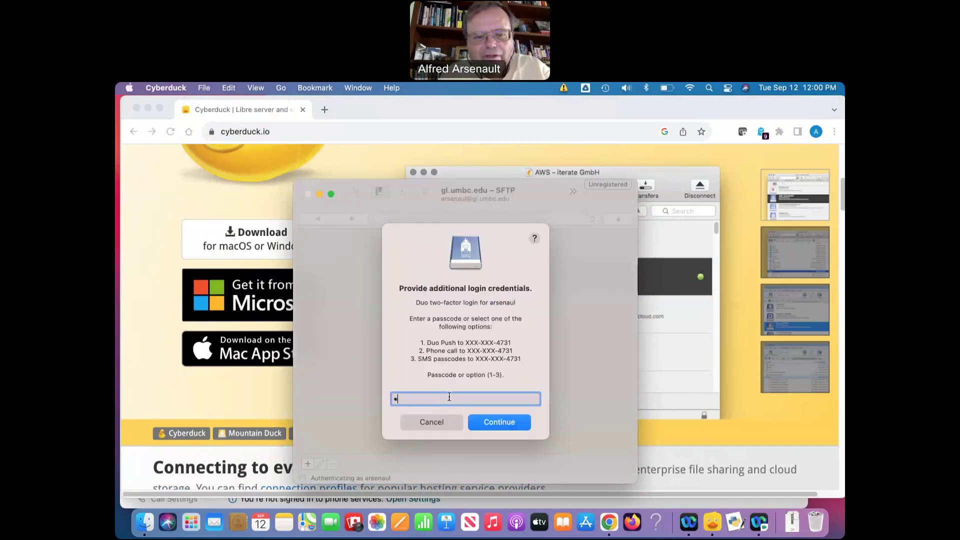
left_click(494, 423)
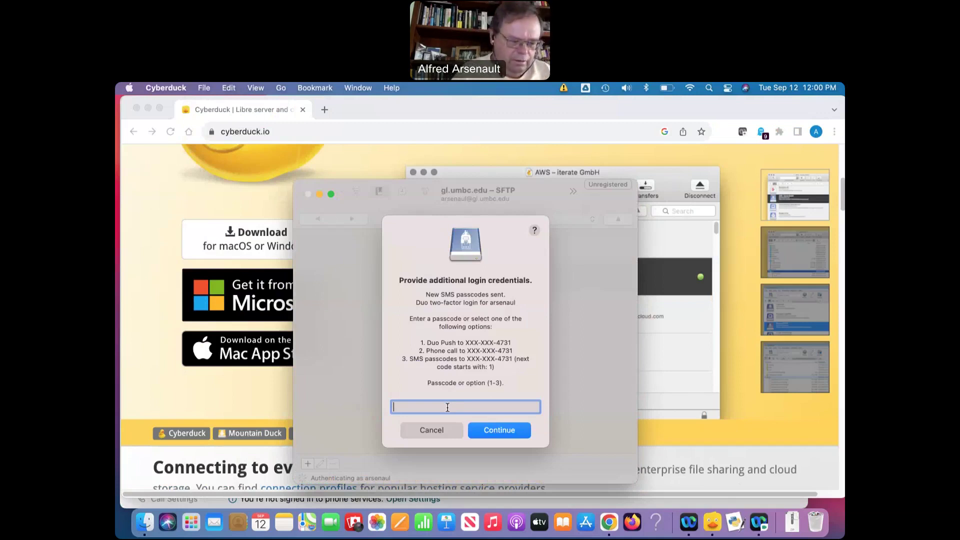
type("1234567")
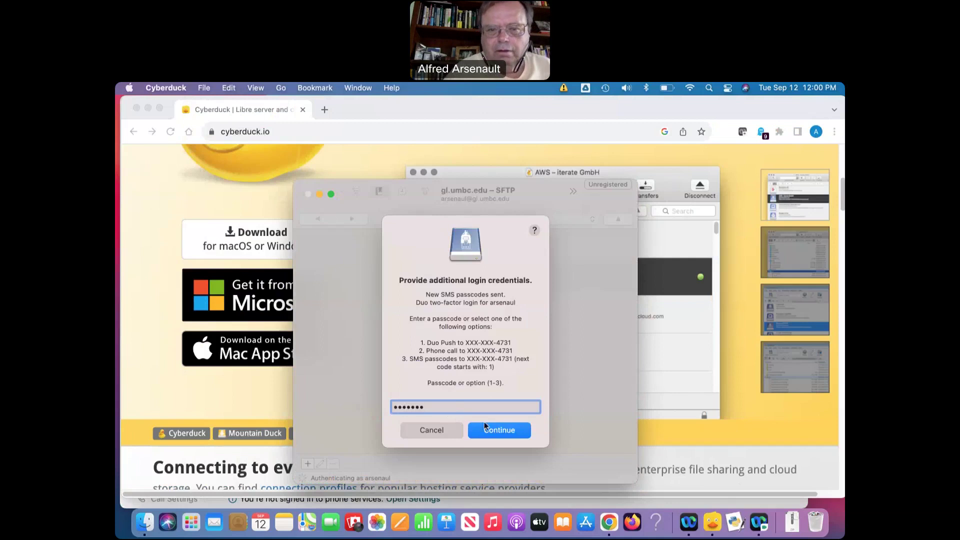
left_click(487, 433)
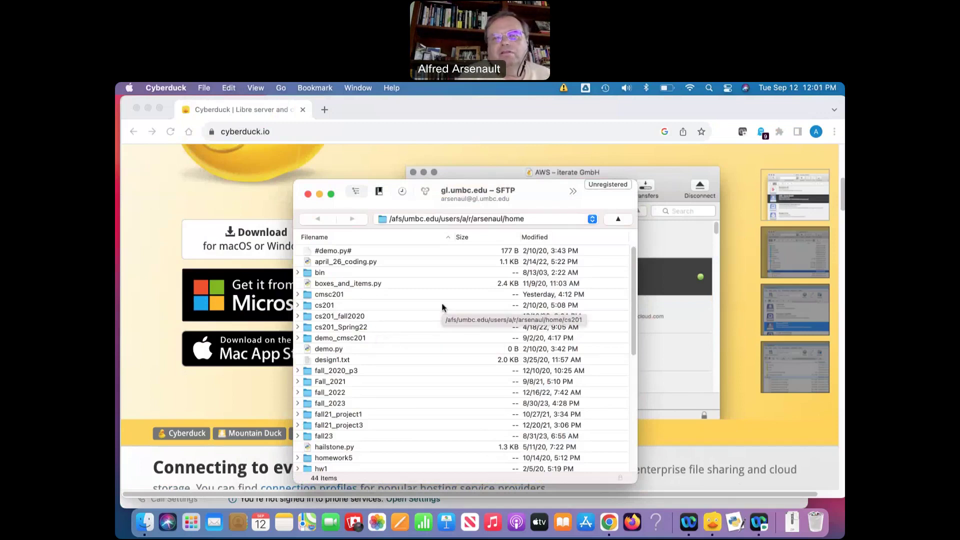
Navigate into cmsc201, then Homeworks, showing only h0.py (10 B)
double_click(324, 295)
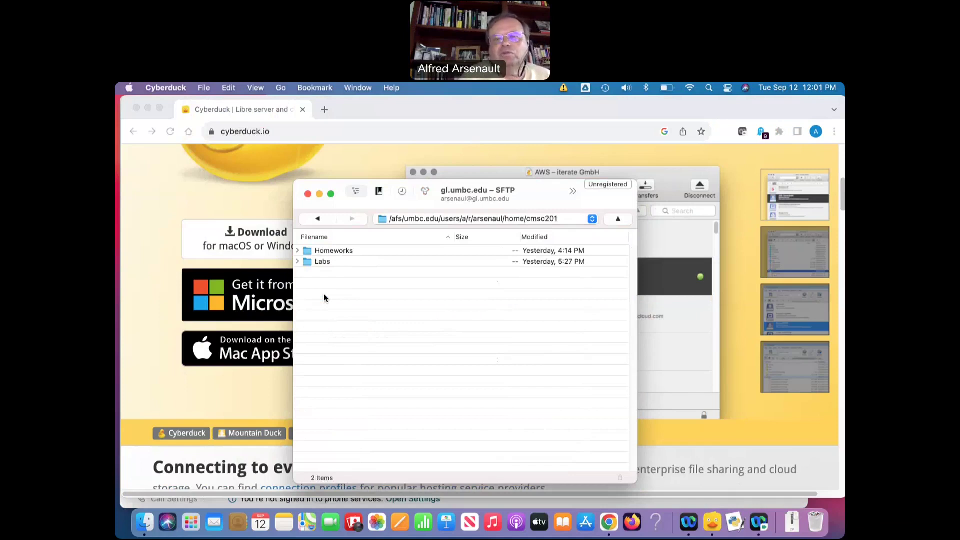
double_click(329, 251)
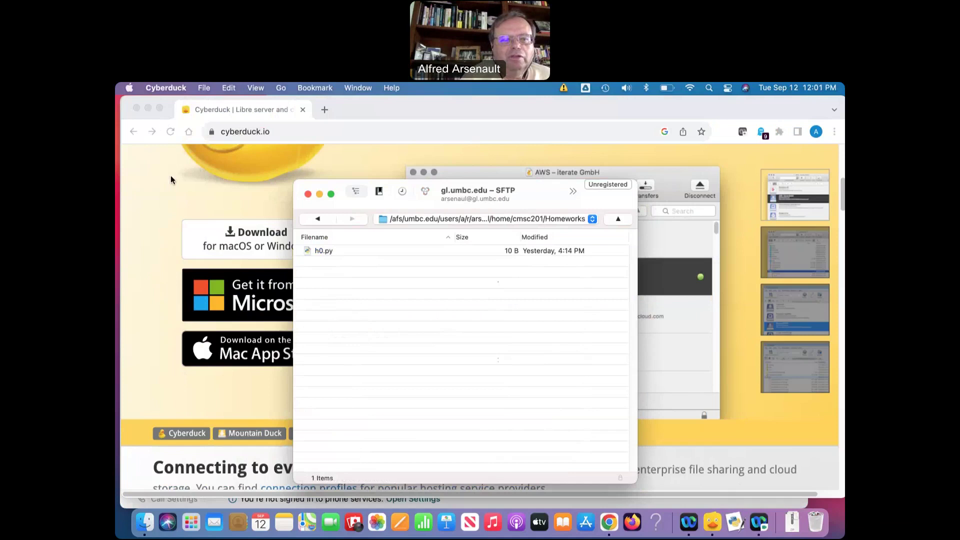
Minimize Chrome and Webex, then move the Finder home folder down-left beside the SFTP window
left_click(148, 108)
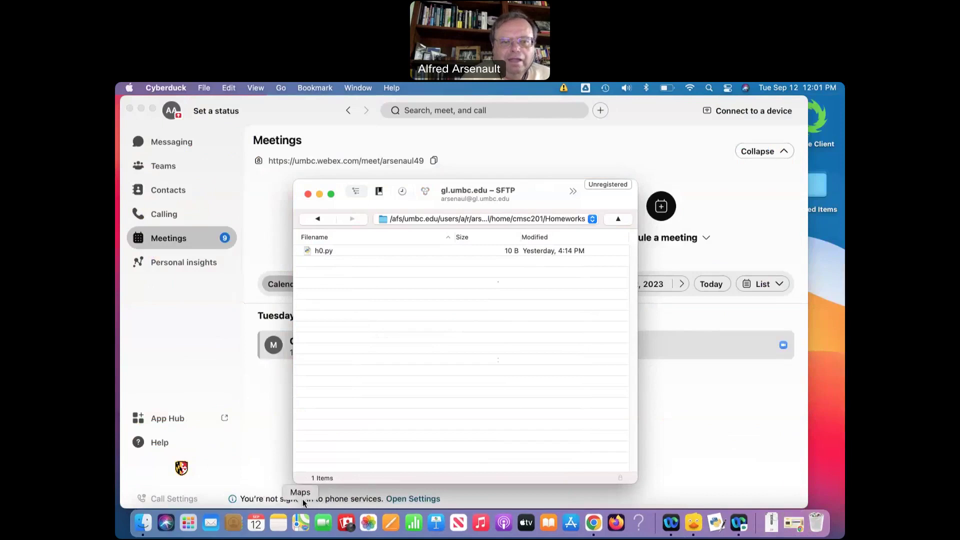
left_click(142, 109)
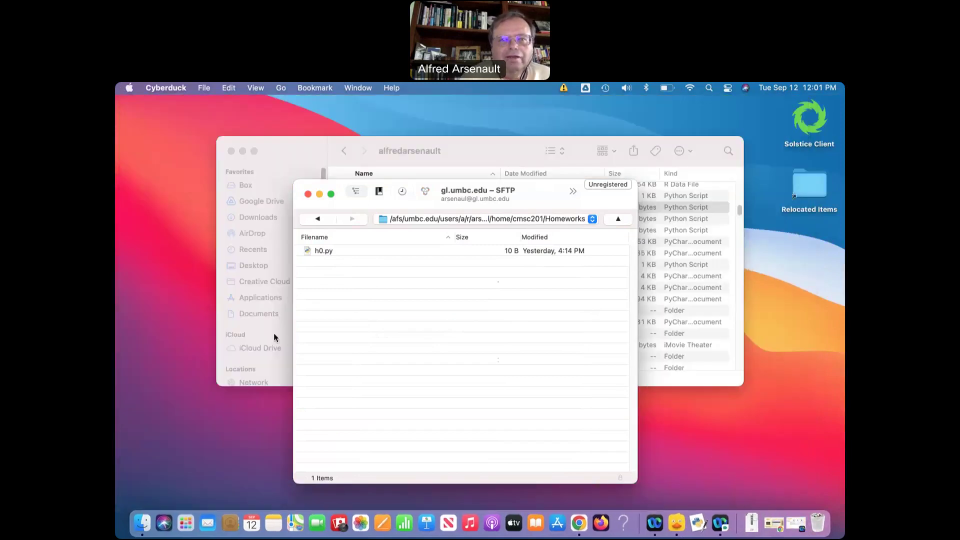
left_click(288, 148)
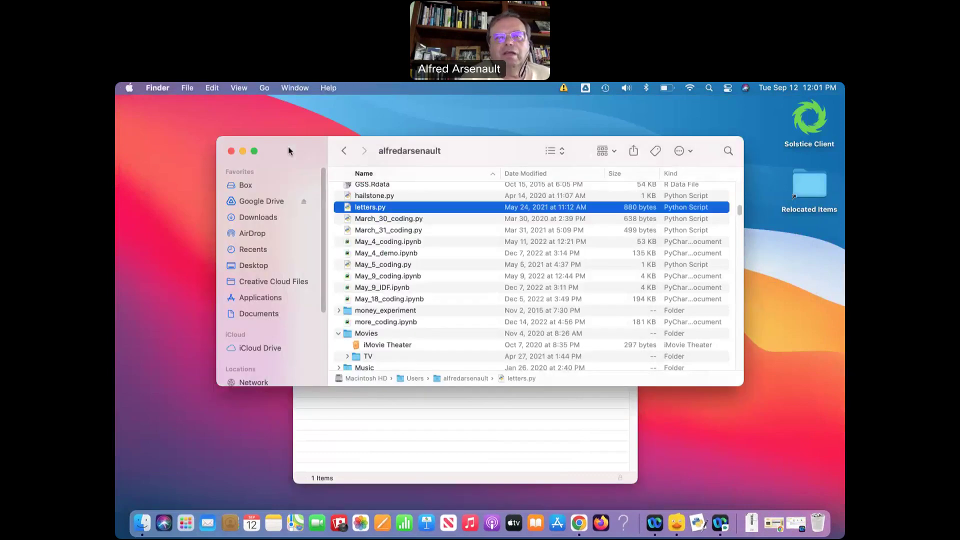
left_click_drag(287, 146, 223, 339)
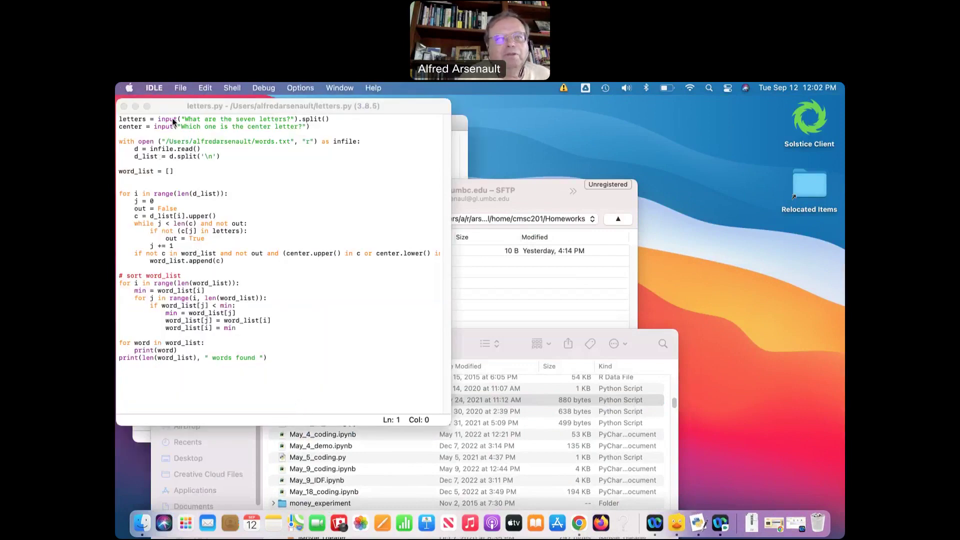
Close the letters.py IDLE editor and the Python 3.8.5 Shell window
left_click_drag(175, 106, 143, 179)
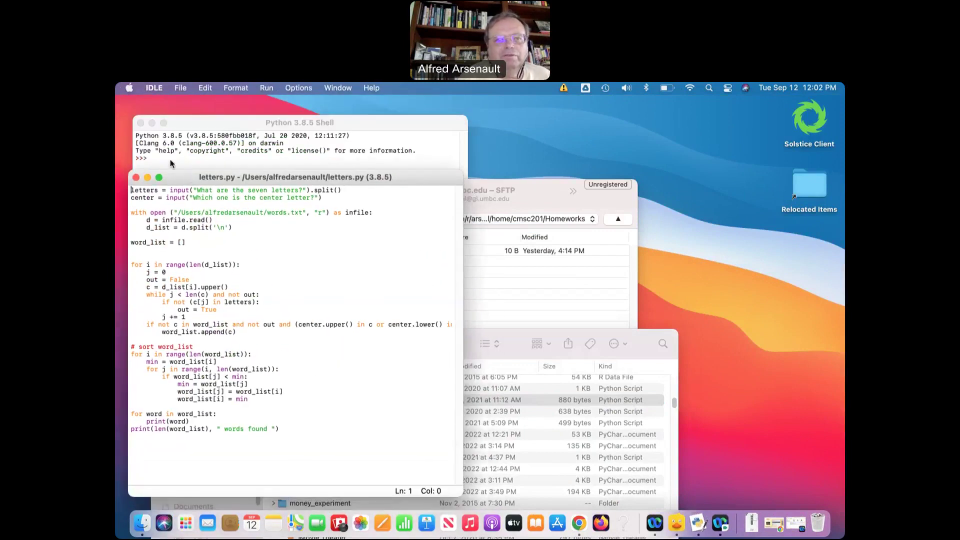
left_click(136, 177)
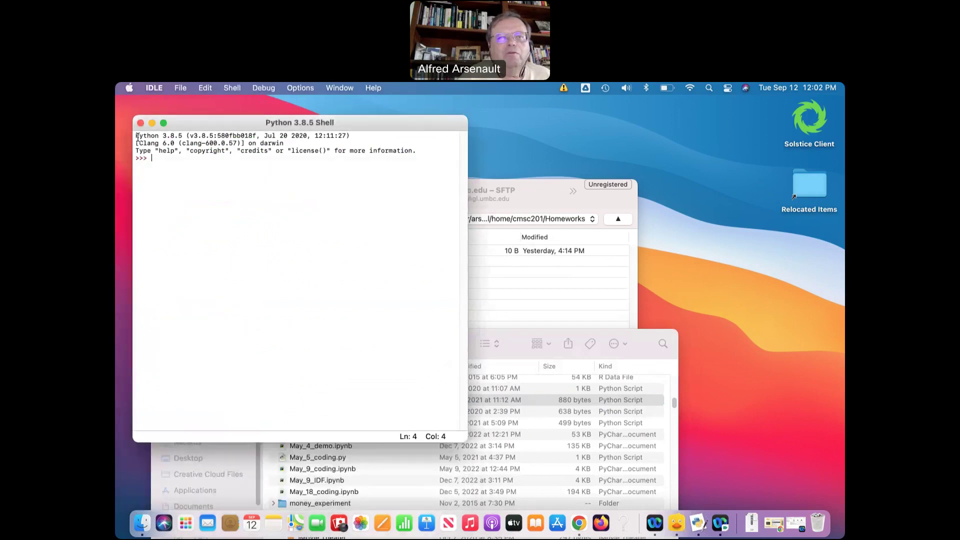
left_click(141, 122)
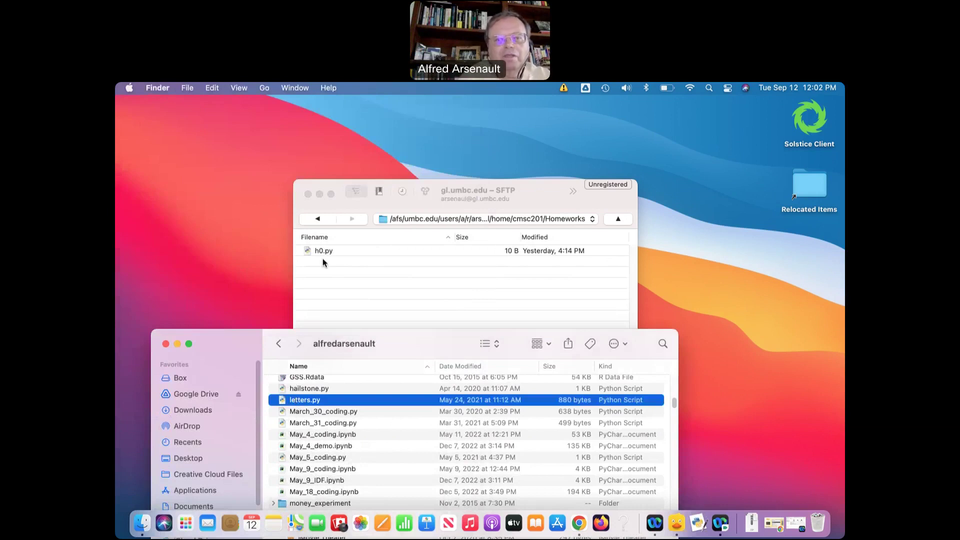
Upload March_30_coding.py from the Finder home folder into the server's Homeworks folder
left_click(322, 273)
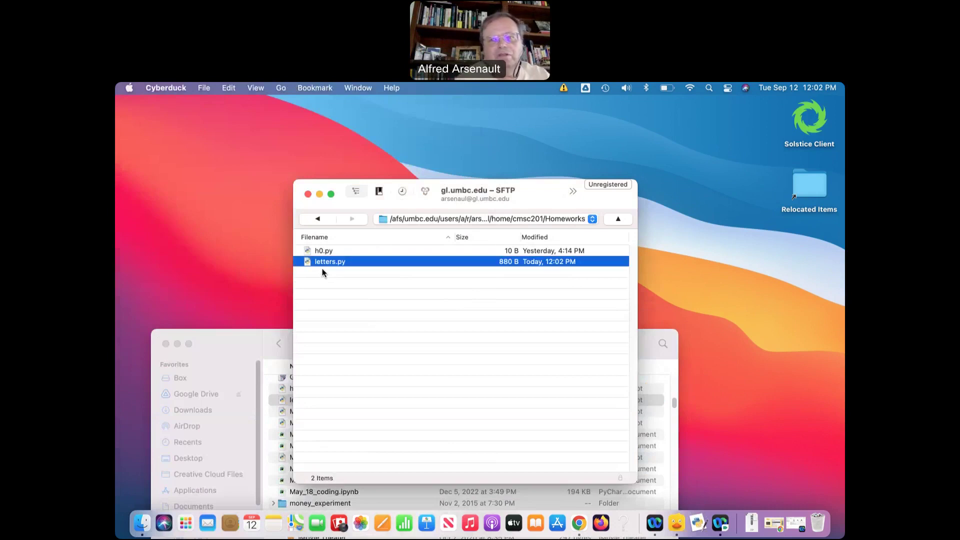
left_click(367, 314)
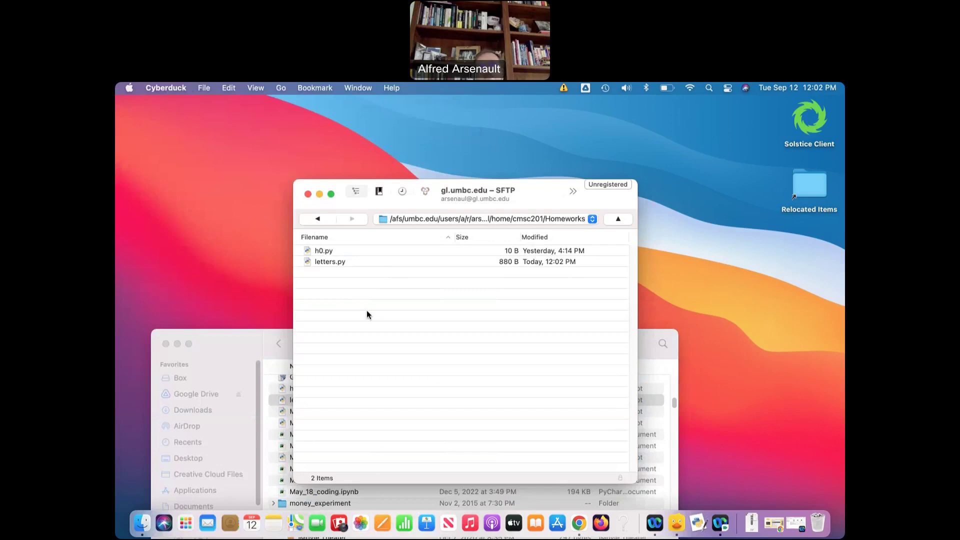
left_click(250, 353)
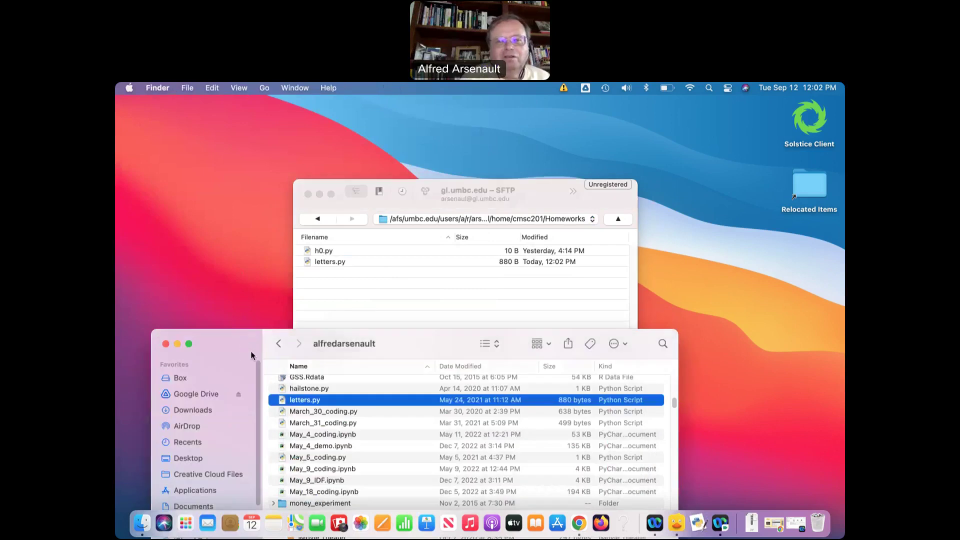
left_click(319, 414)
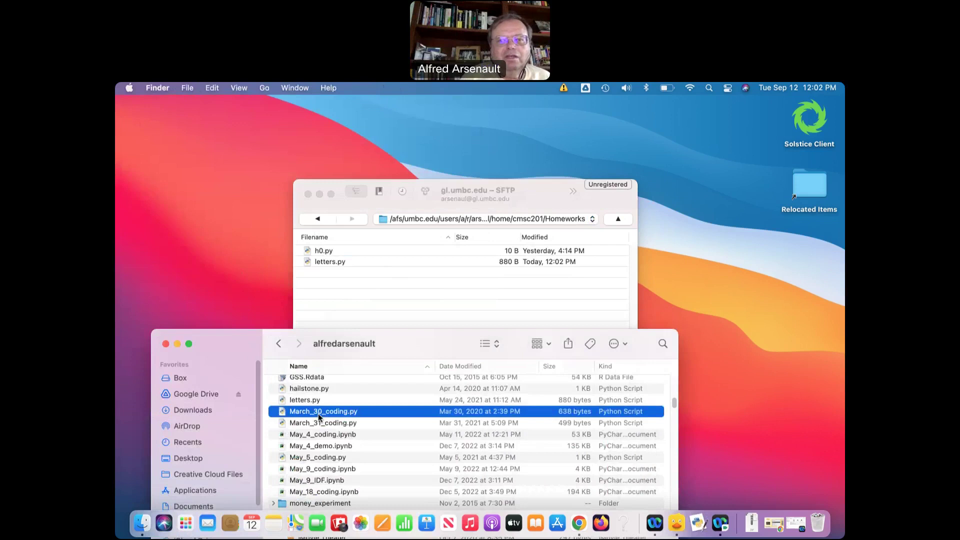
left_click_drag(318, 413, 353, 278)
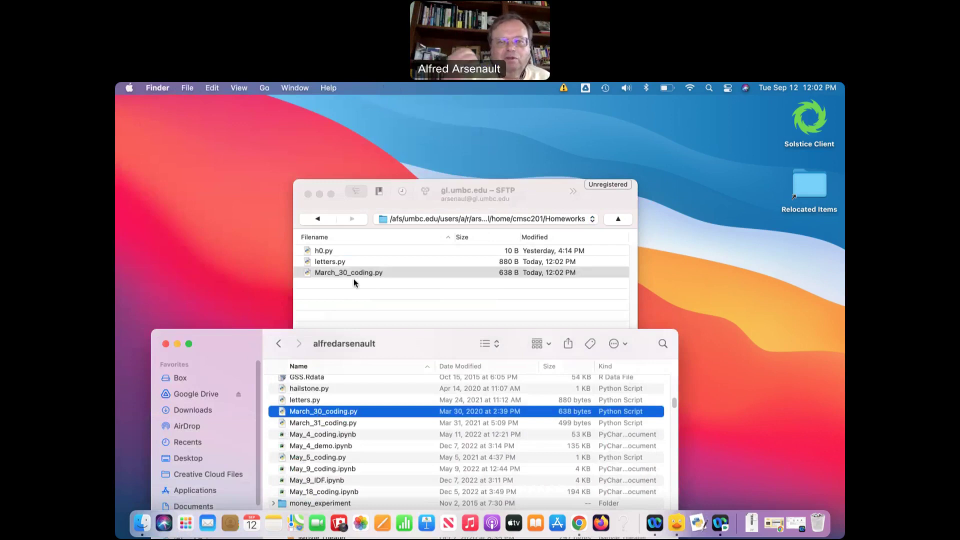